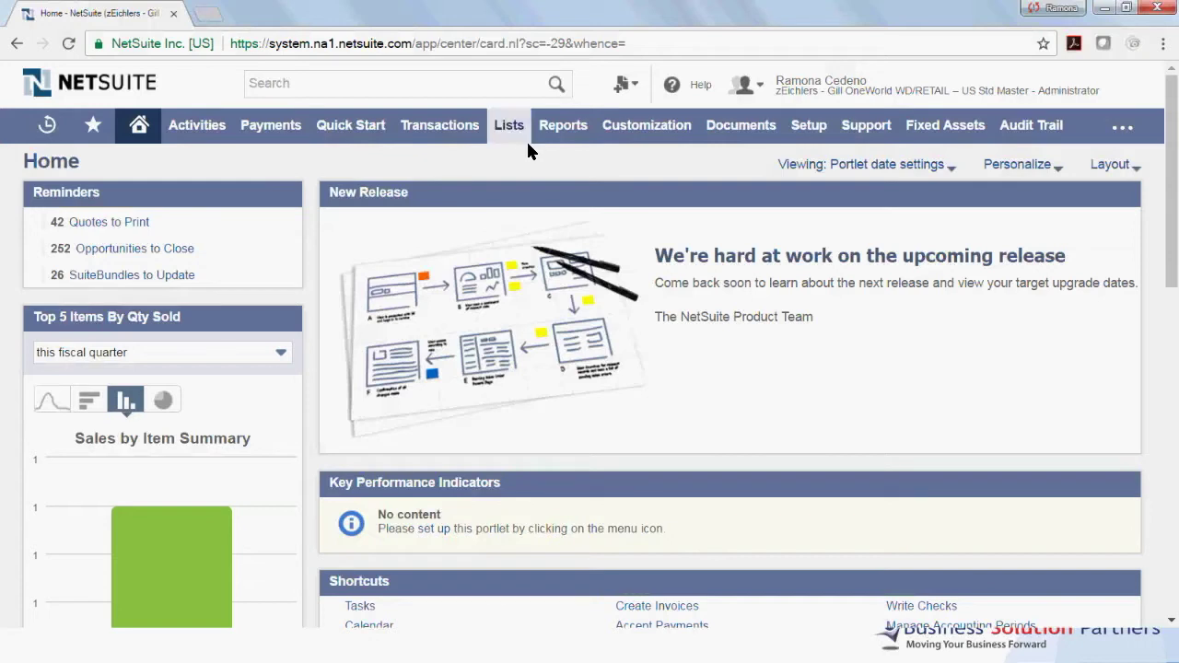
Open the A/P Aging Summary report from the Vendors/Payables reports menu
mouse_move(541, 138)
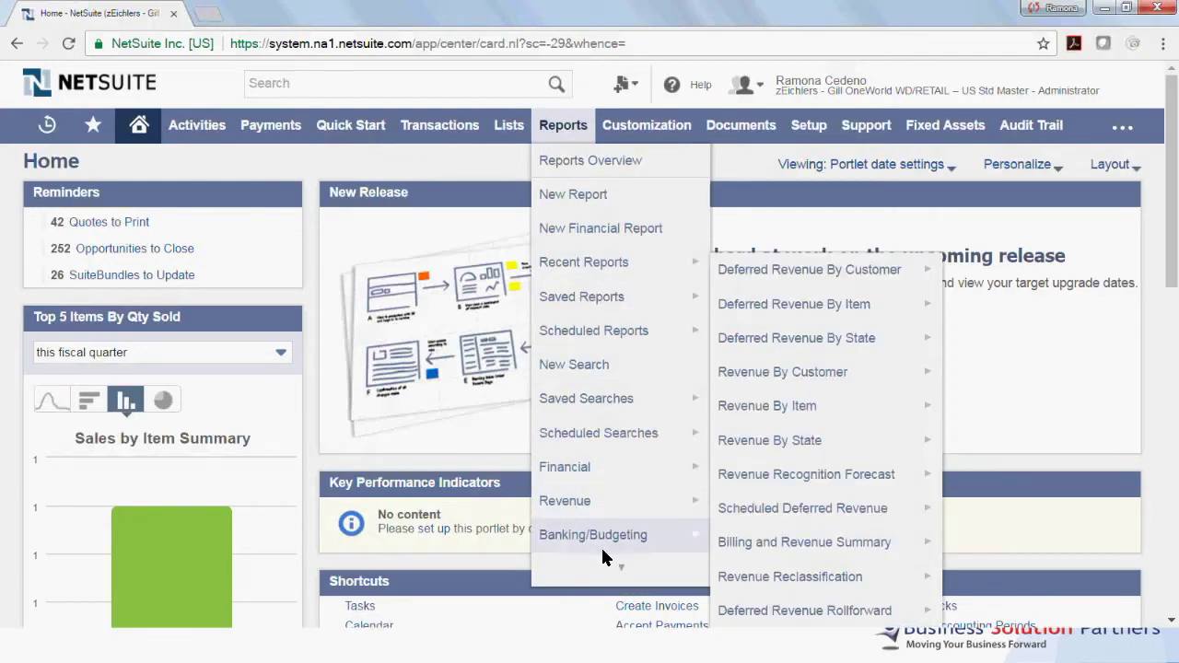
mouse_move(603, 557)
mouse_move(594, 438)
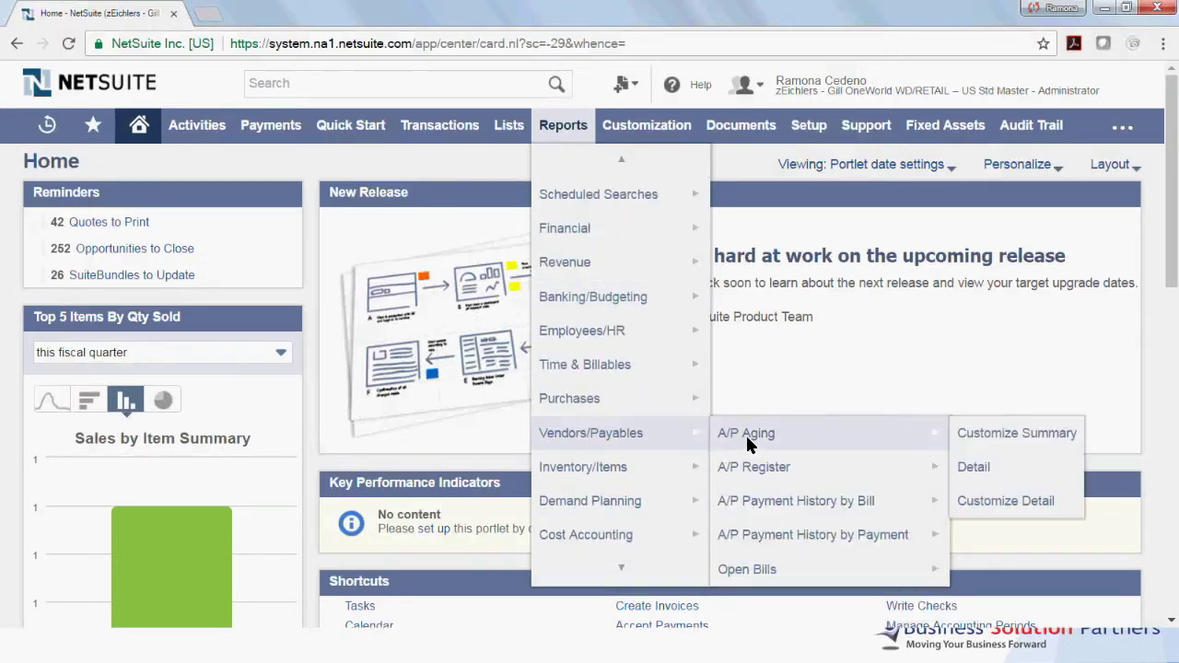
click(747, 439)
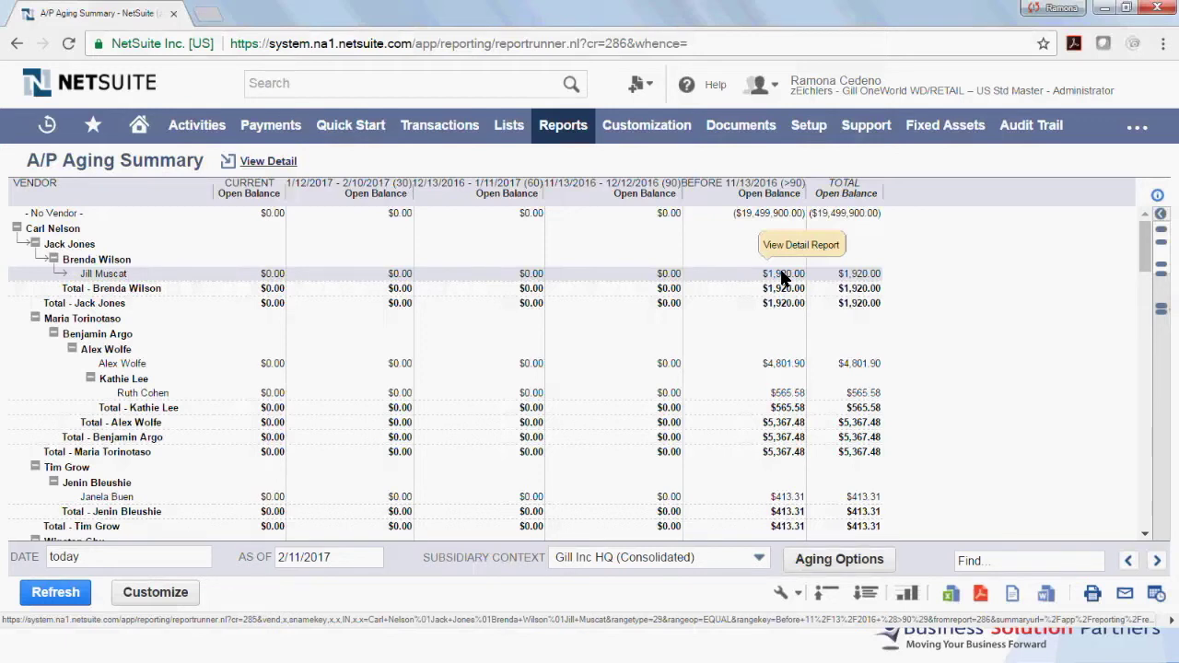
Drill down to the A/P Aging Detail report listing each vendor's open transactions
click(268, 161)
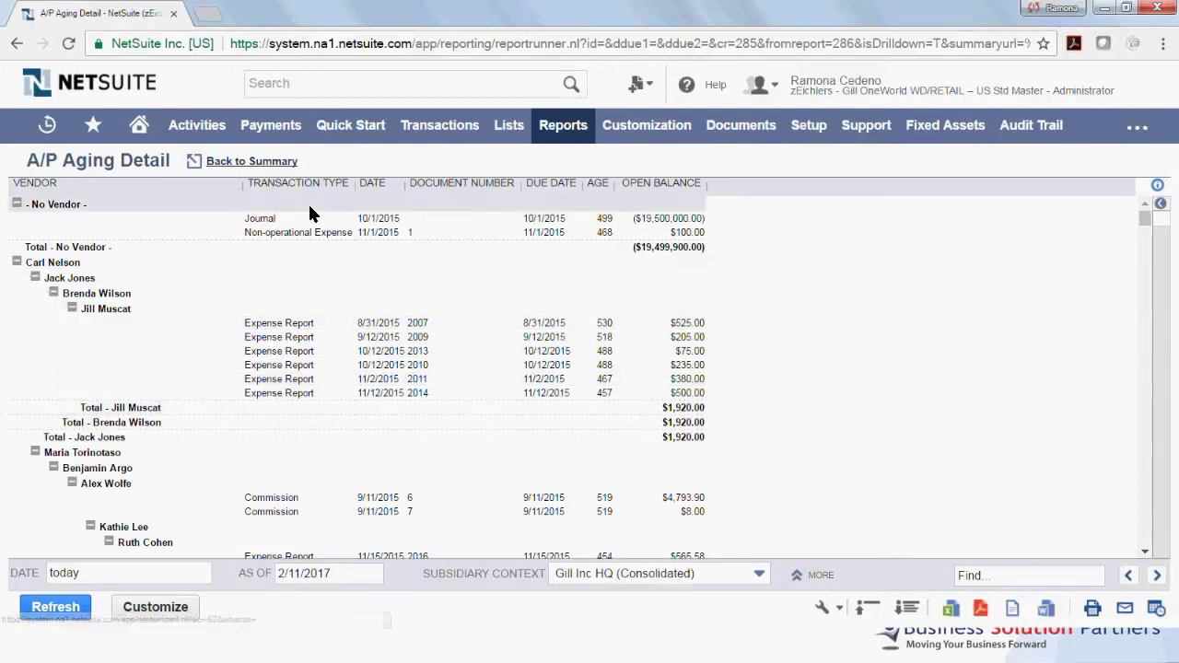
mouse_move(198, 125)
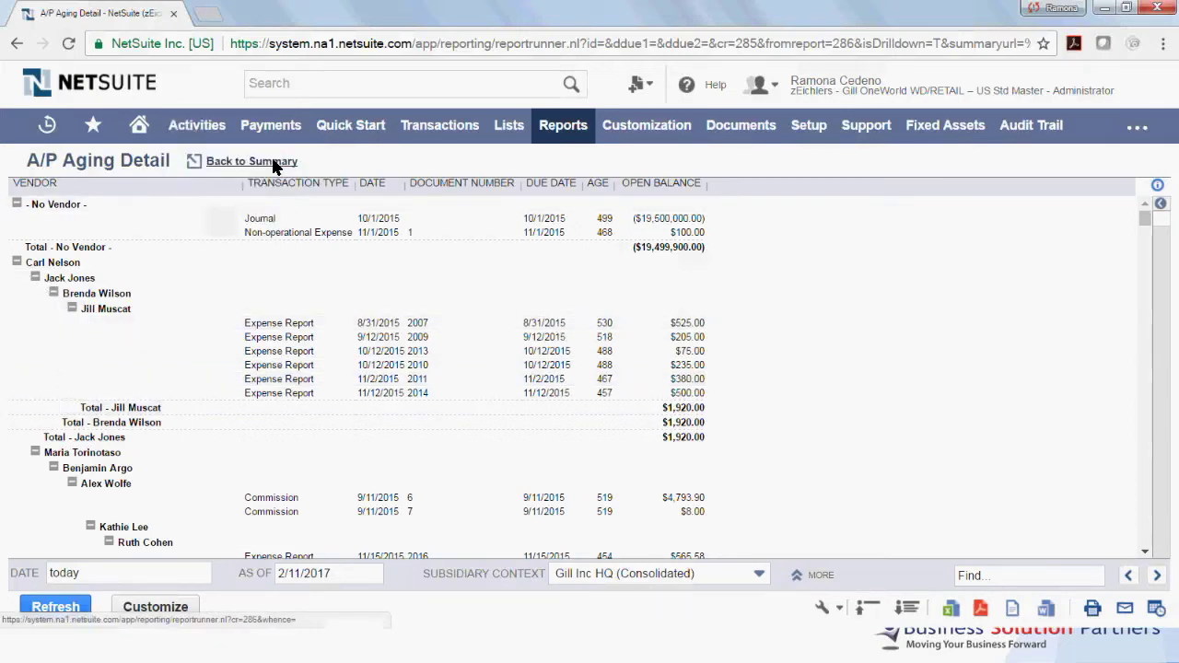
Return to the summary and drill into one vendor's $1,920.00 total
click(273, 162)
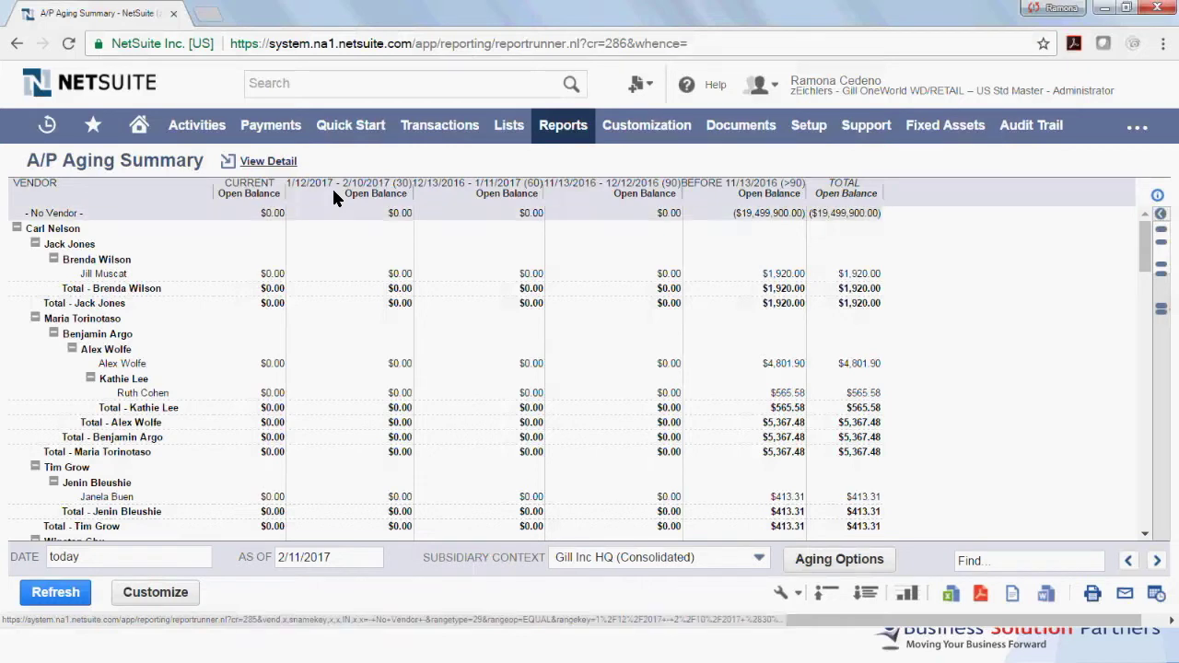
click(852, 279)
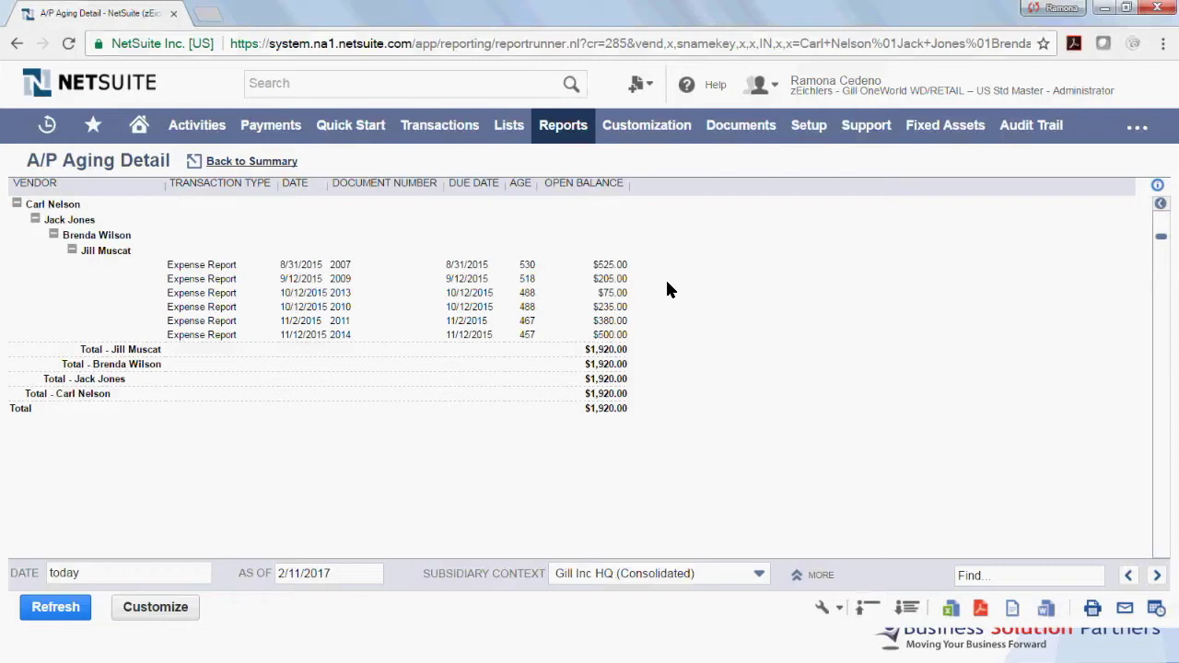
Back on the summary, set Aging Options to age balances as of 1/31/2017 and rerun
click(275, 162)
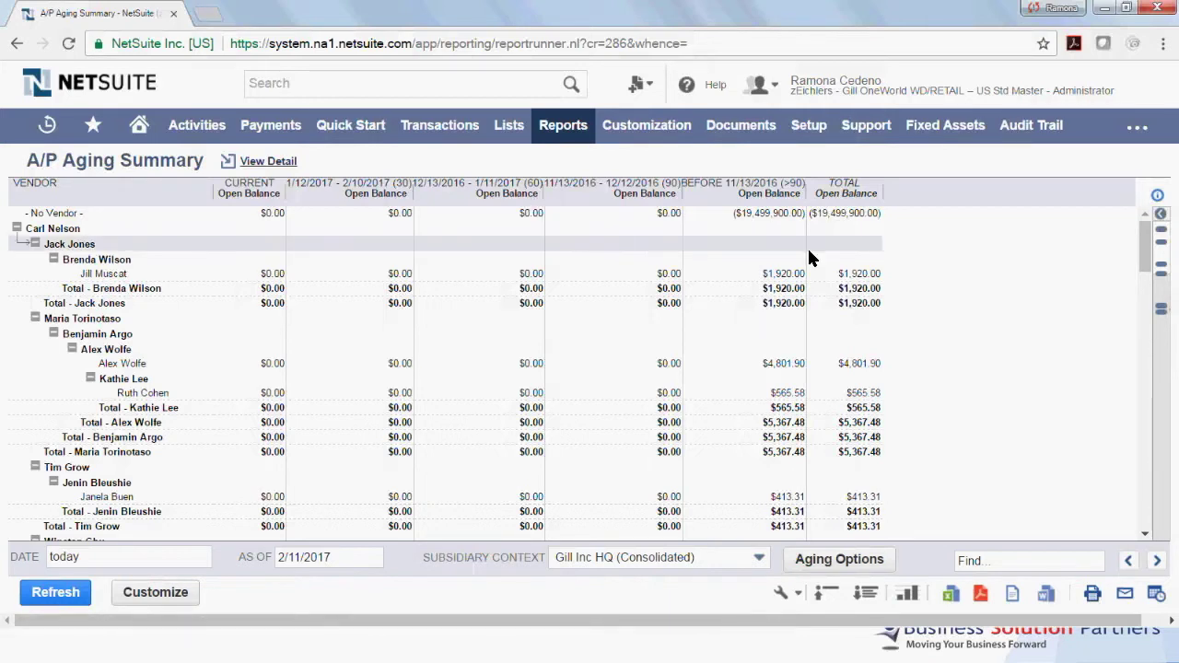
click(836, 560)
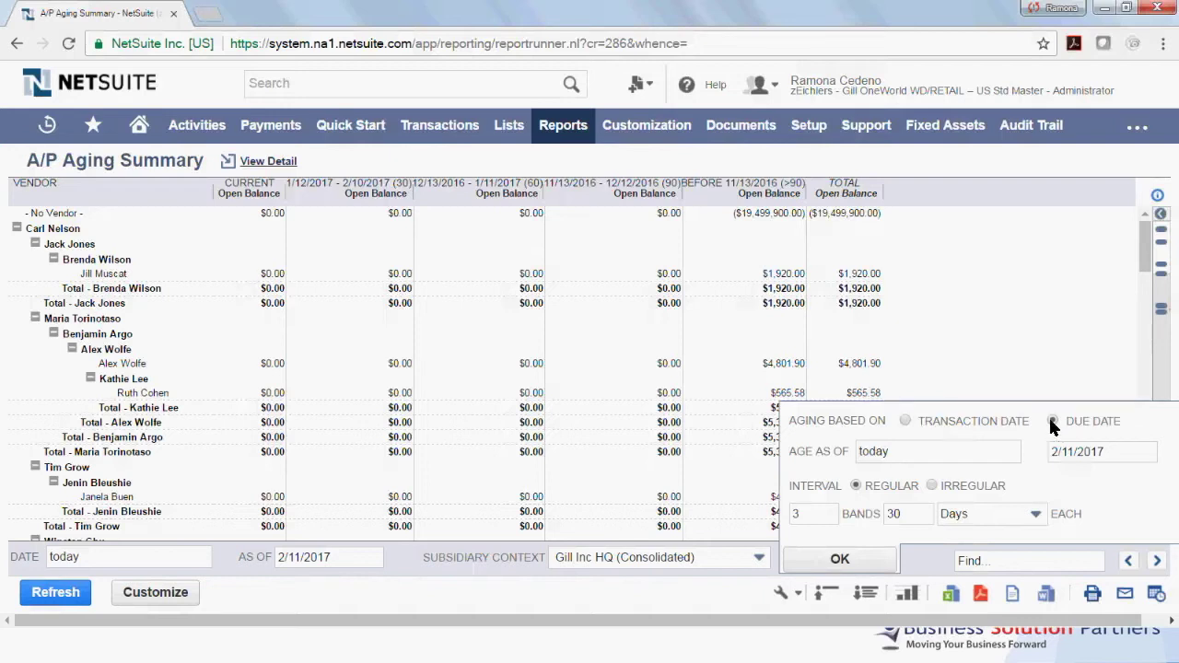
click(975, 453)
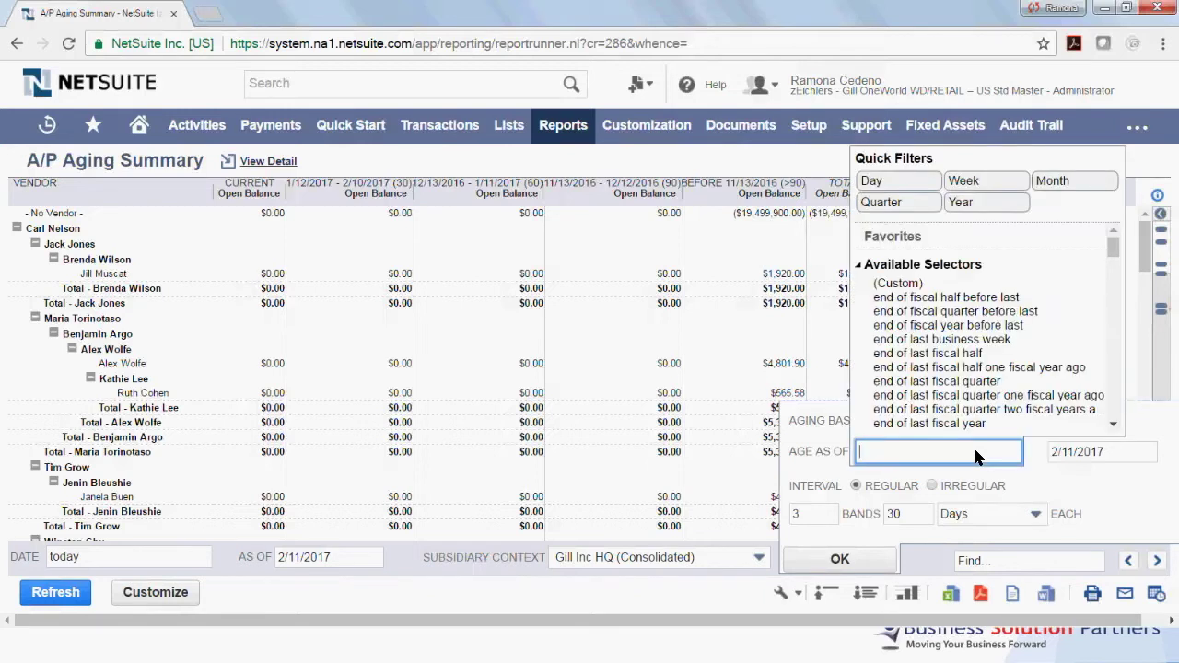
click(1150, 455)
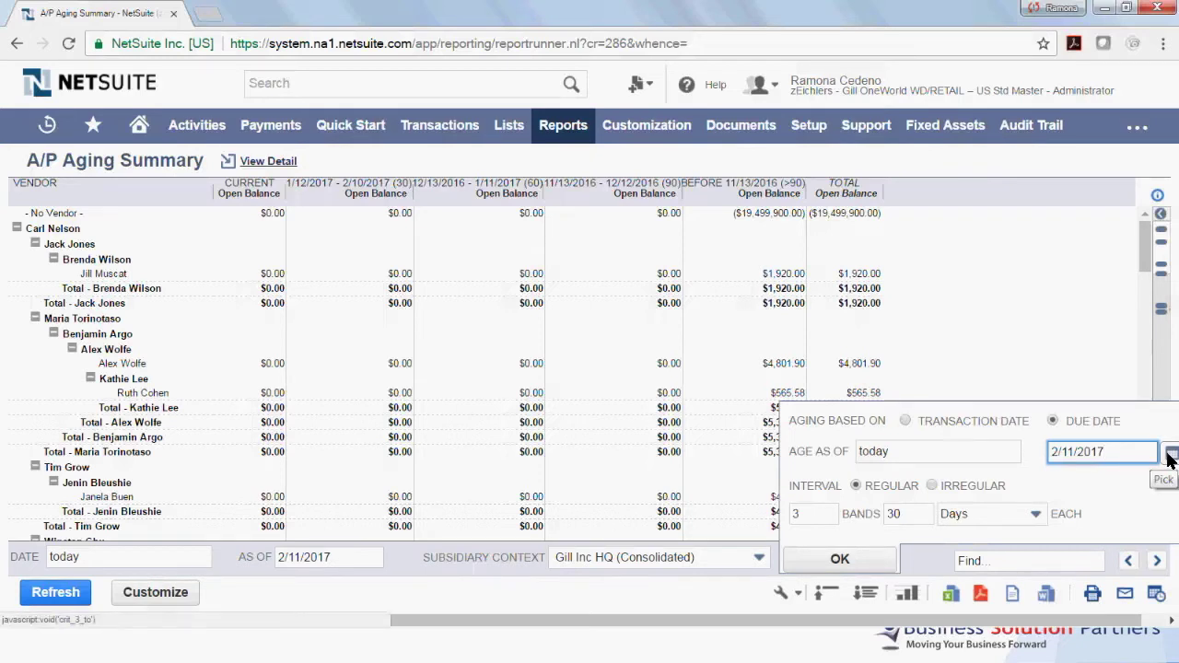
click(1168, 457)
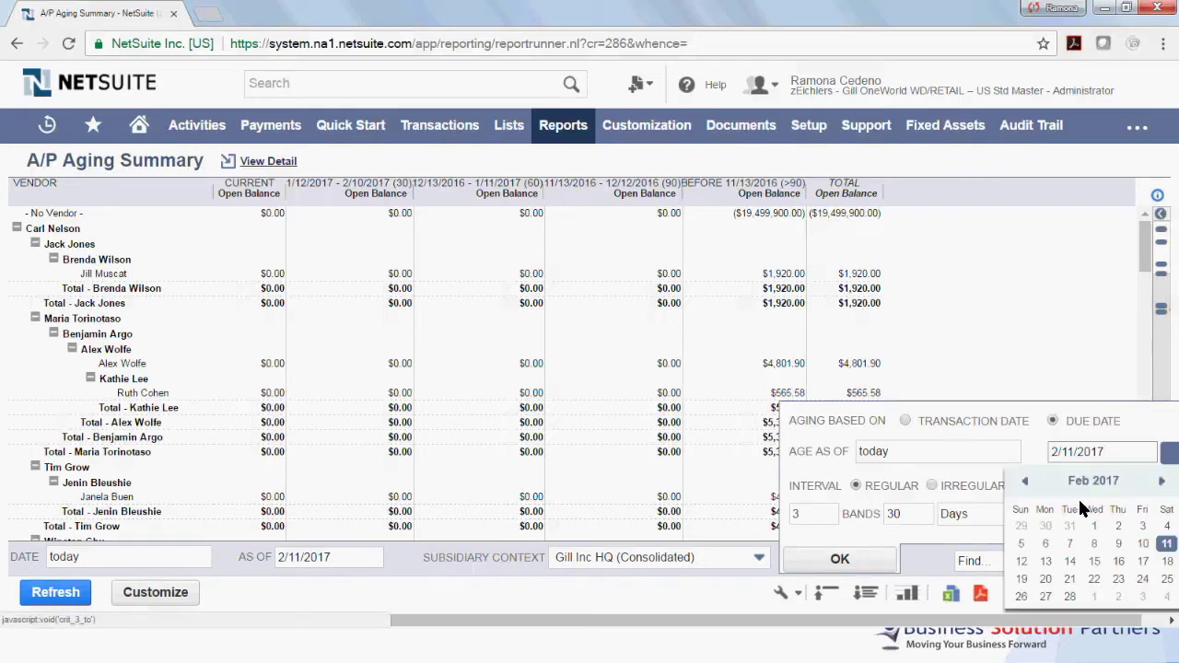
click(1024, 482)
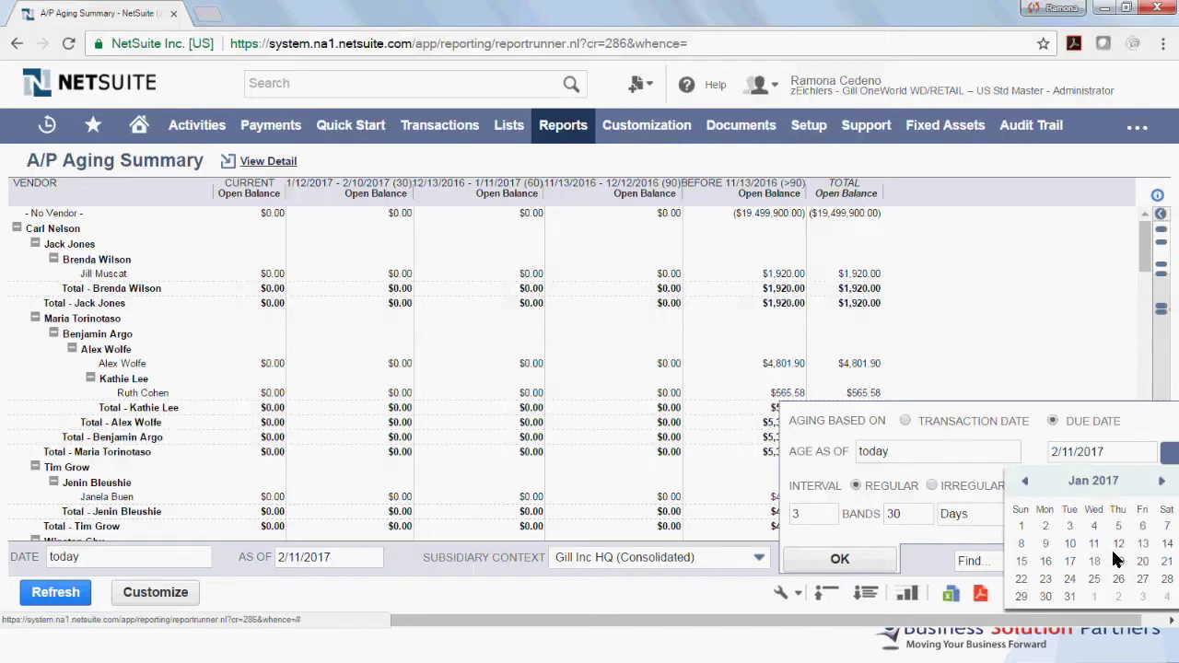
click(1070, 596)
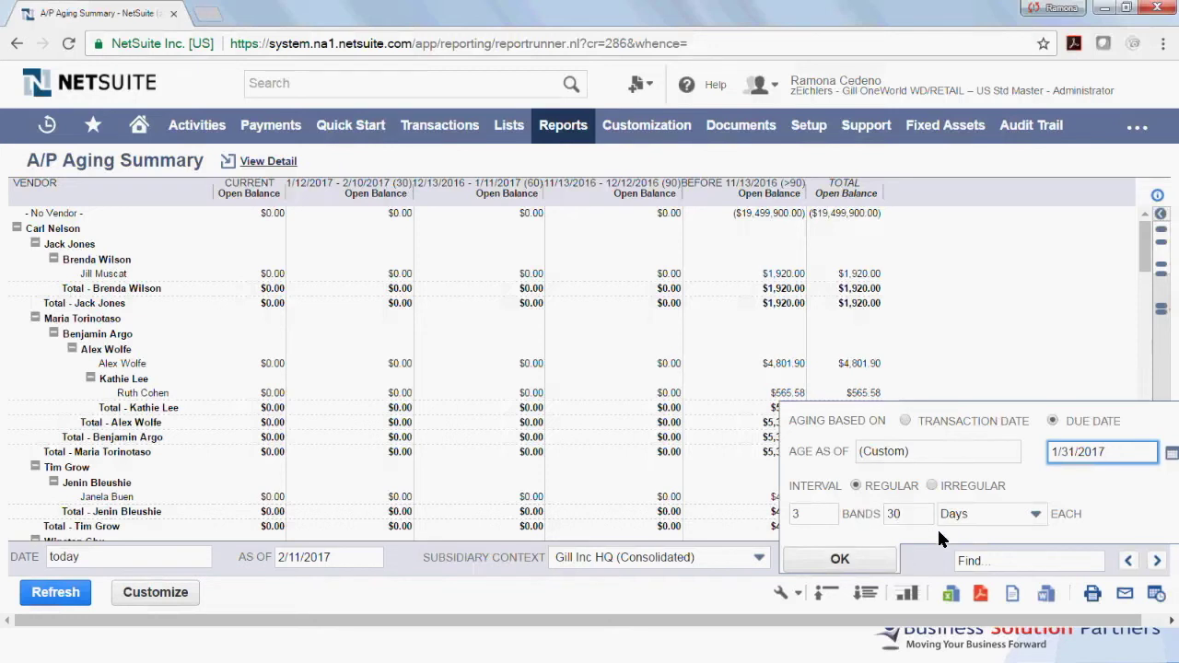
click(854, 557)
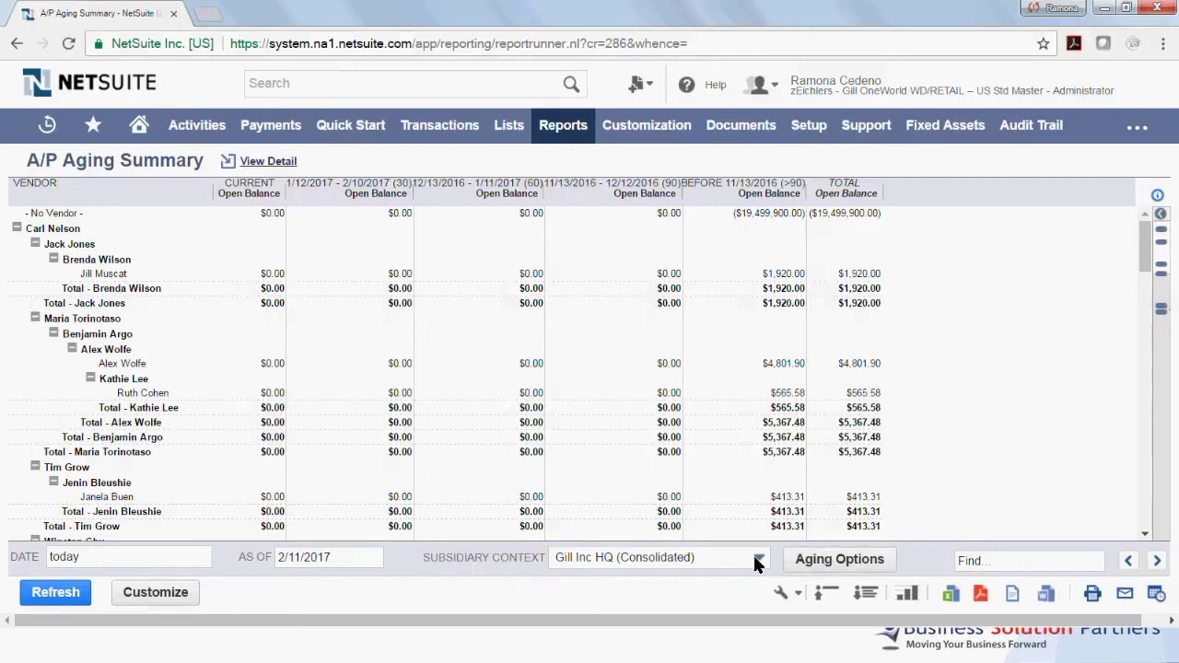
click(73, 592)
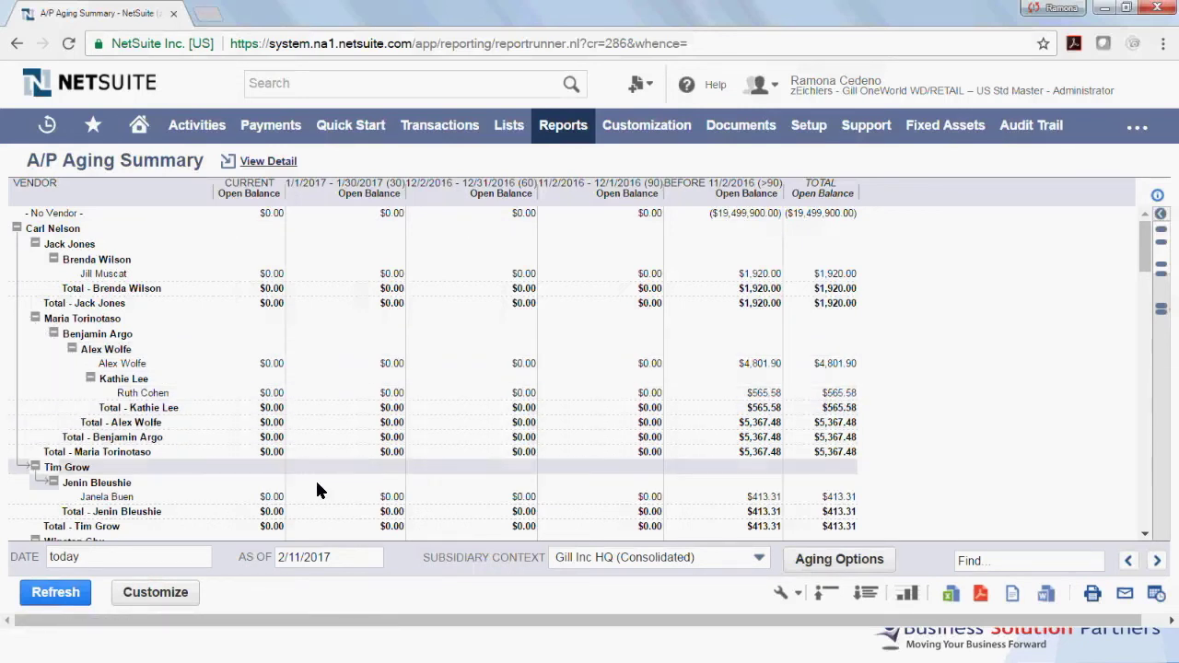
Open the aged summary in Report Builder as a Custom A/P Aging Summary
click(155, 592)
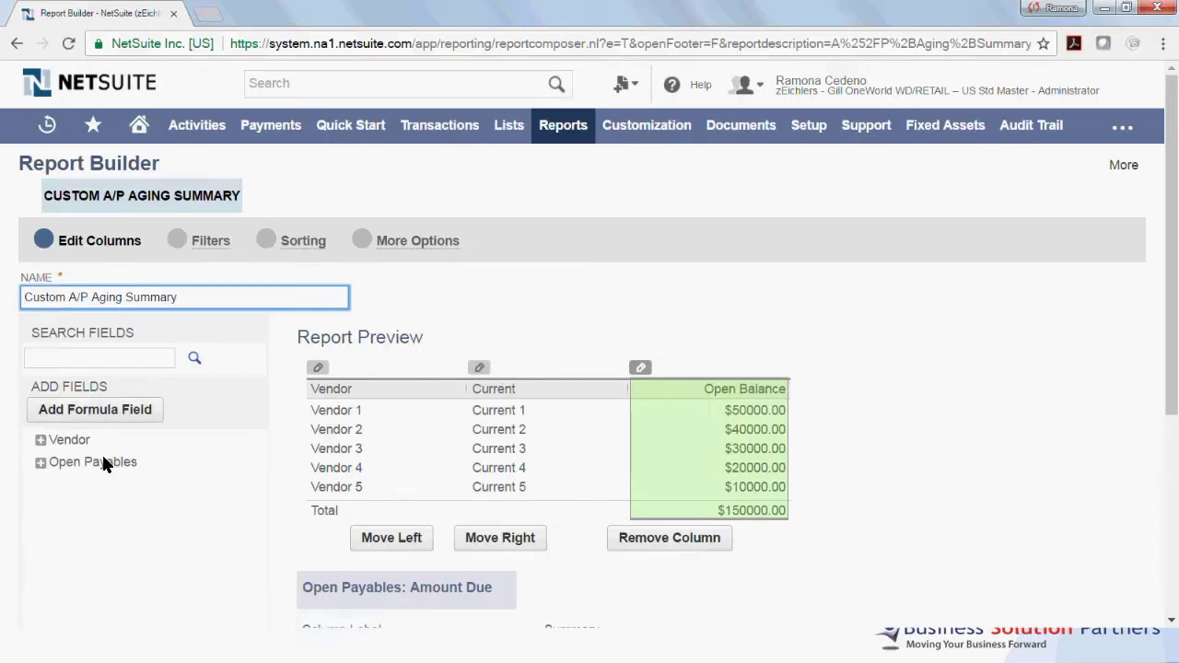
Browse the Vendor fields in Add Fields down to the Address Book group and expand it
click(42, 441)
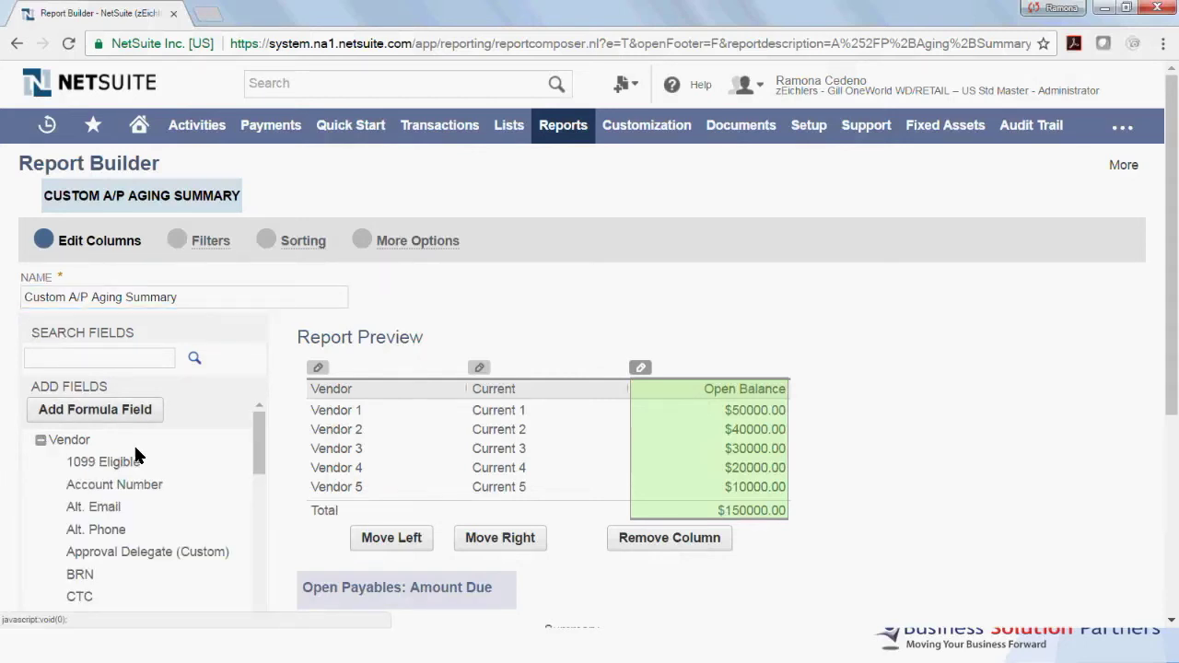
drag(255, 448, 248, 509)
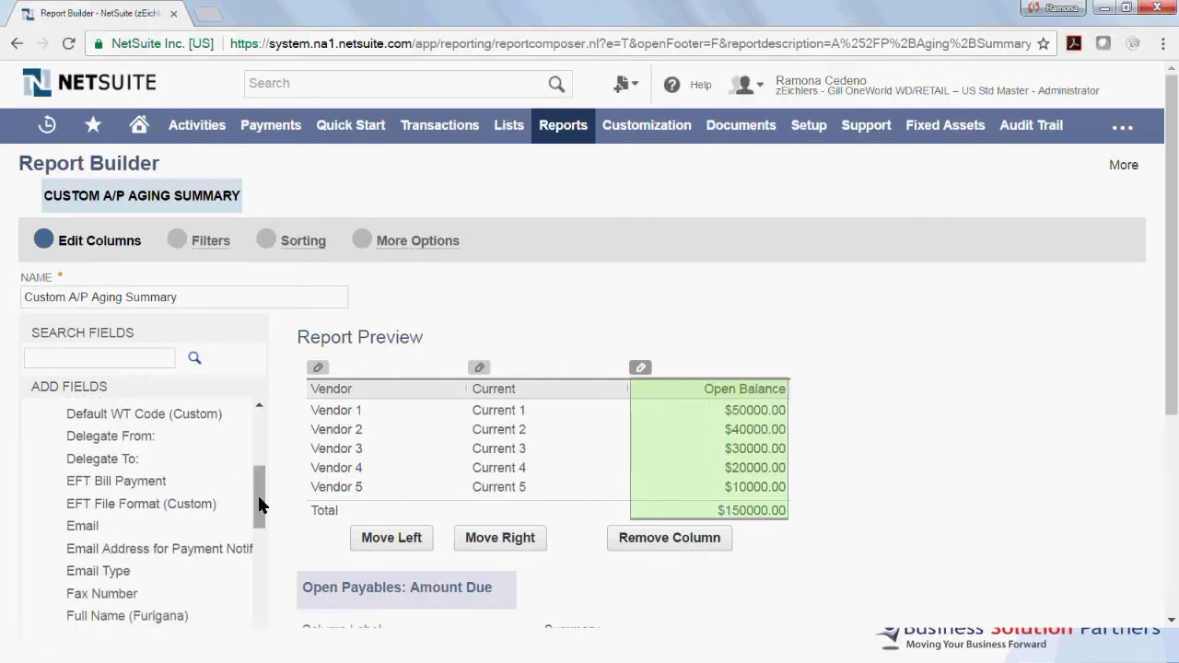
drag(259, 505, 257, 541)
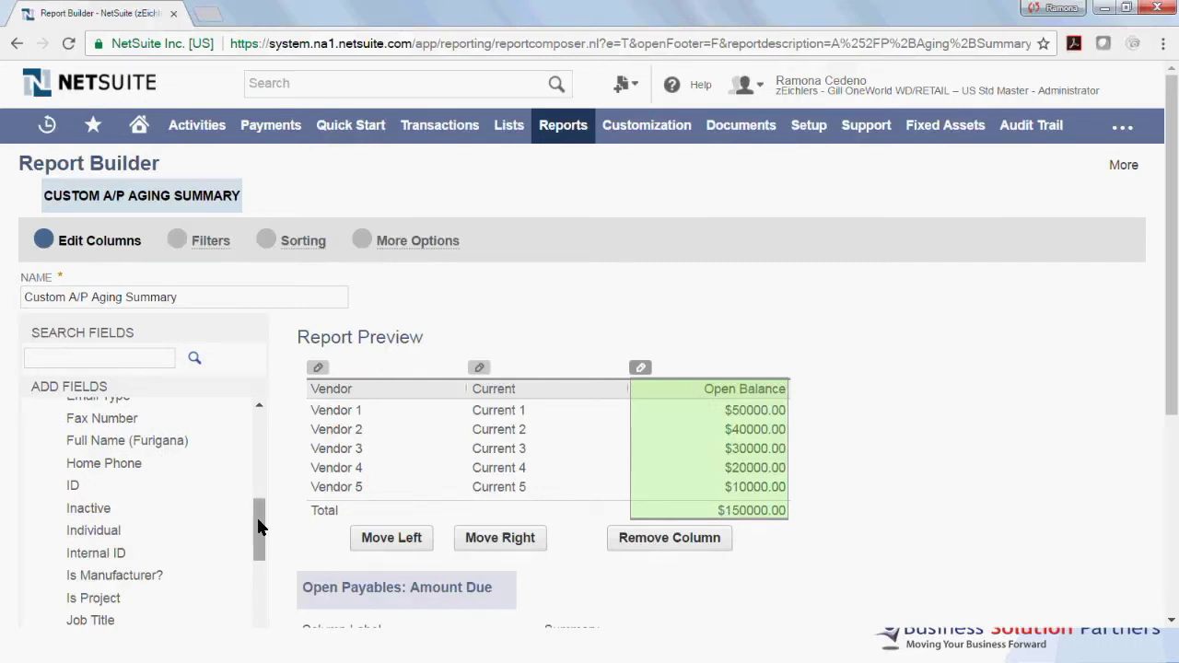
drag(258, 526, 258, 557)
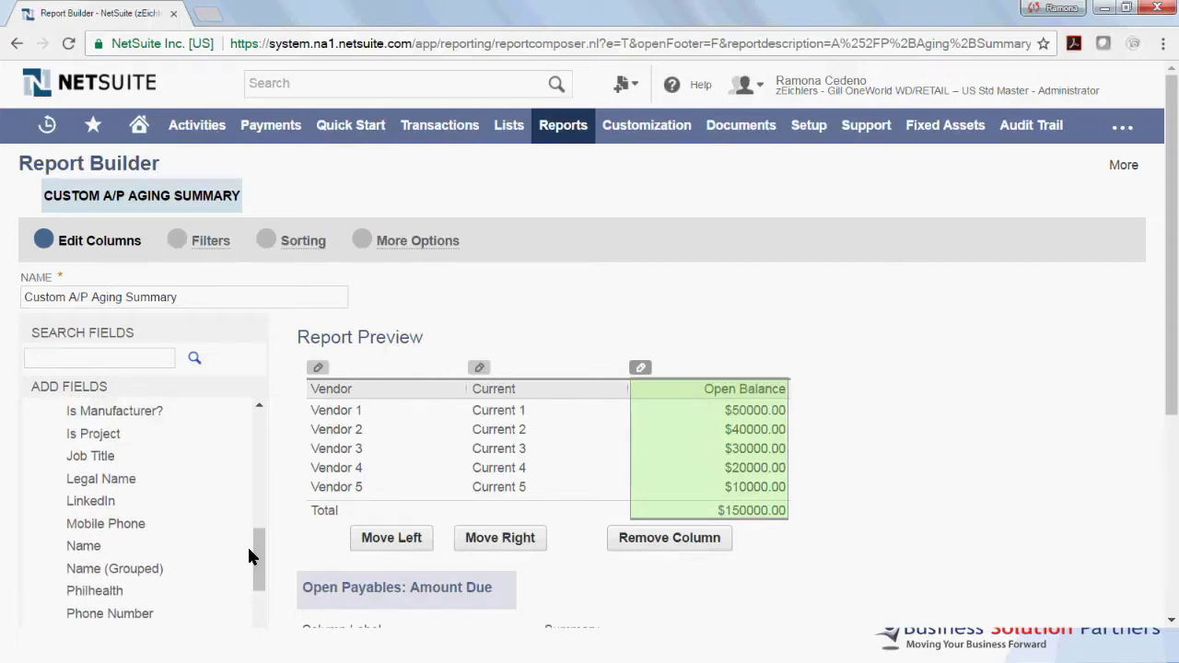
drag(257, 557, 252, 608)
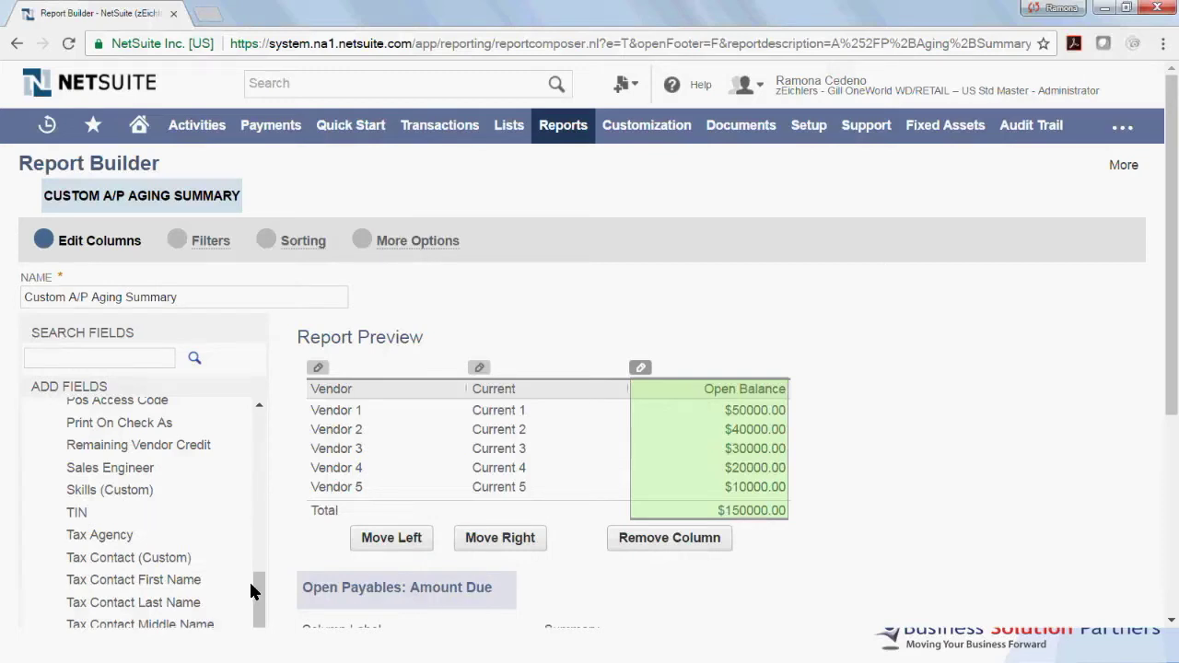
drag(257, 599, 237, 438)
scroll(166, 460, down, 10)
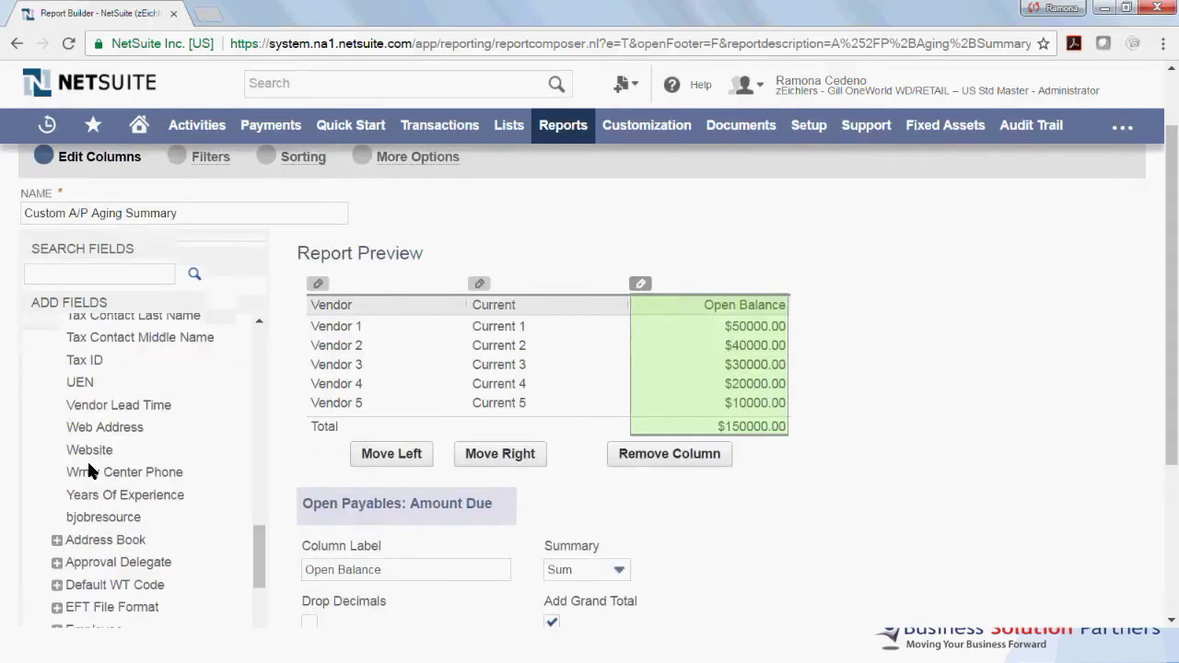
click(56, 541)
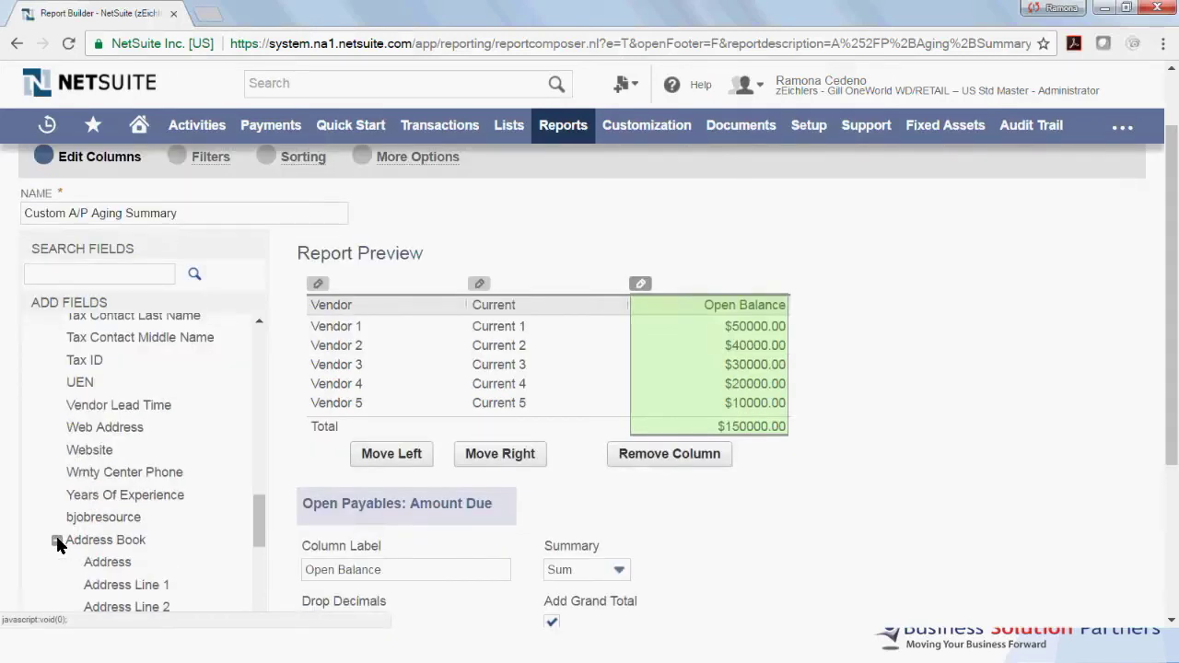
Add the Address Book: Address field as a report column and run the report
click(107, 562)
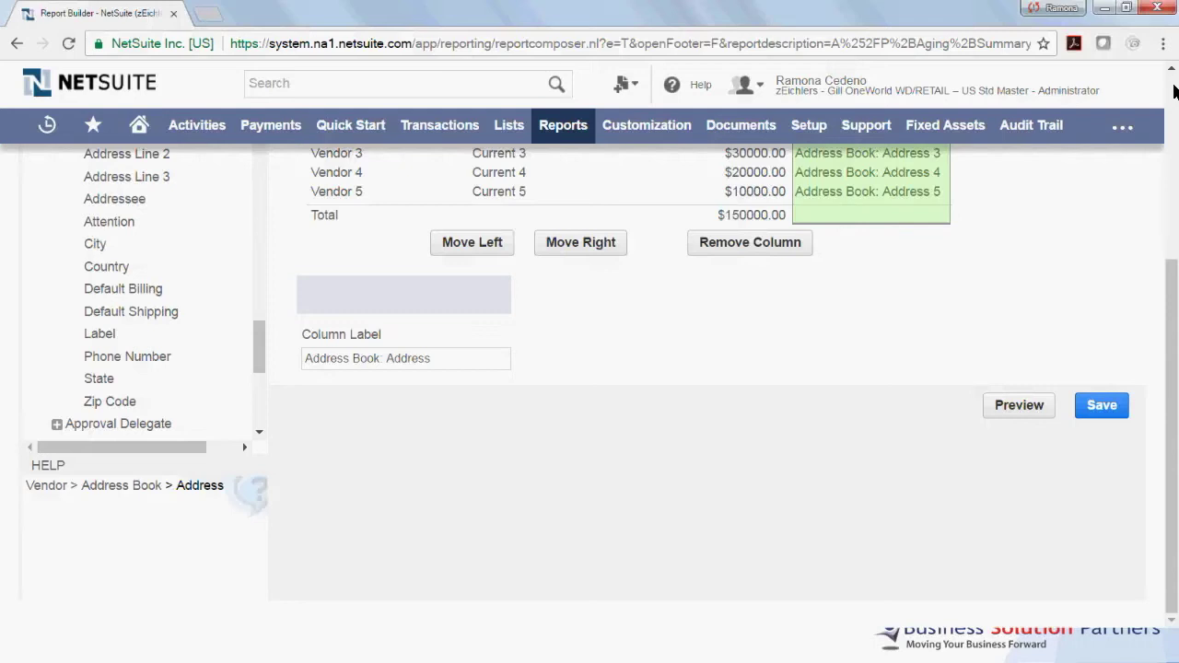
scroll(1173, 78, up, 5)
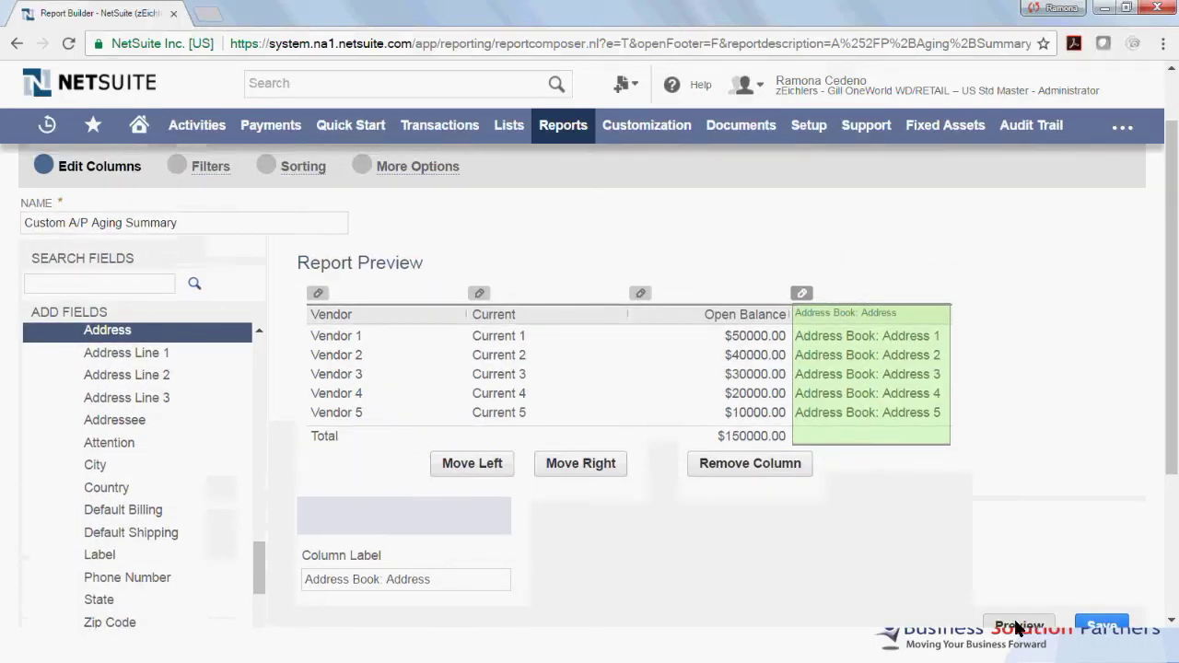
click(1020, 626)
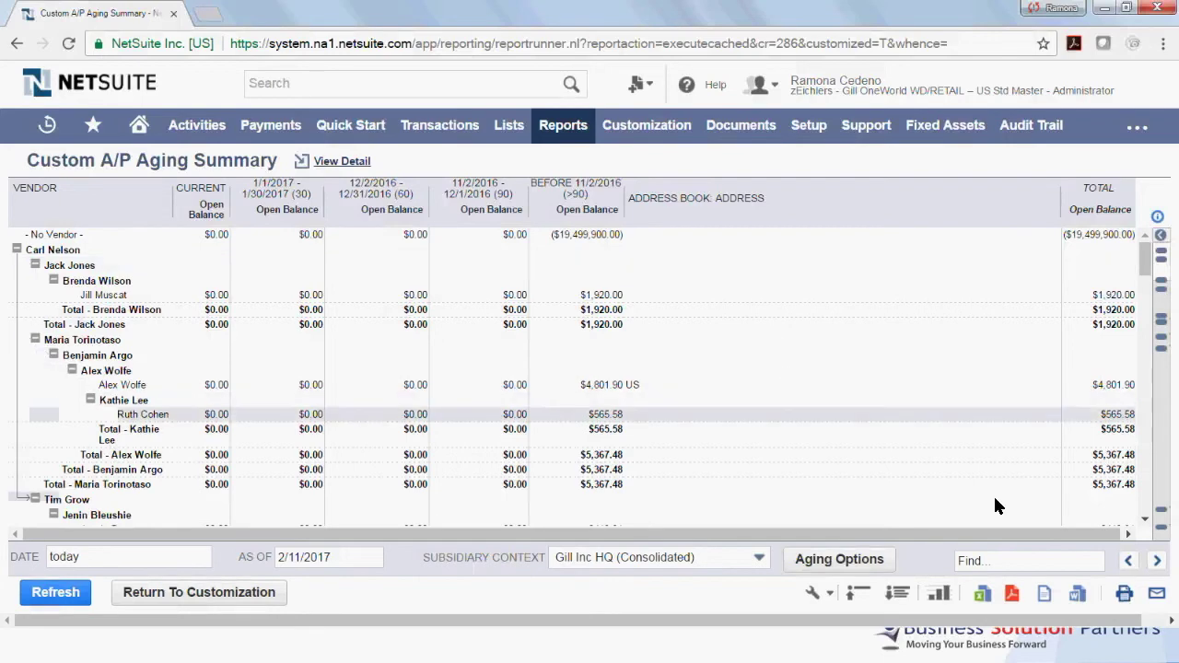
Check the vendor addresses in the results and return to Report Builder
scroll(1144, 521, down, 10)
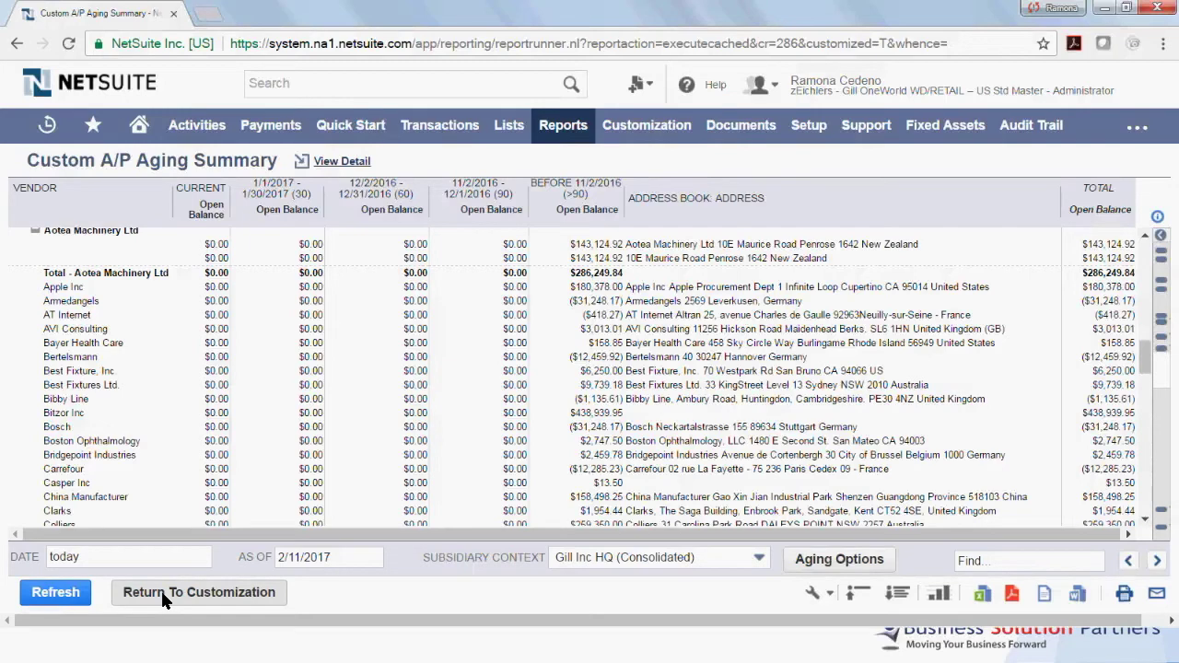
click(162, 595)
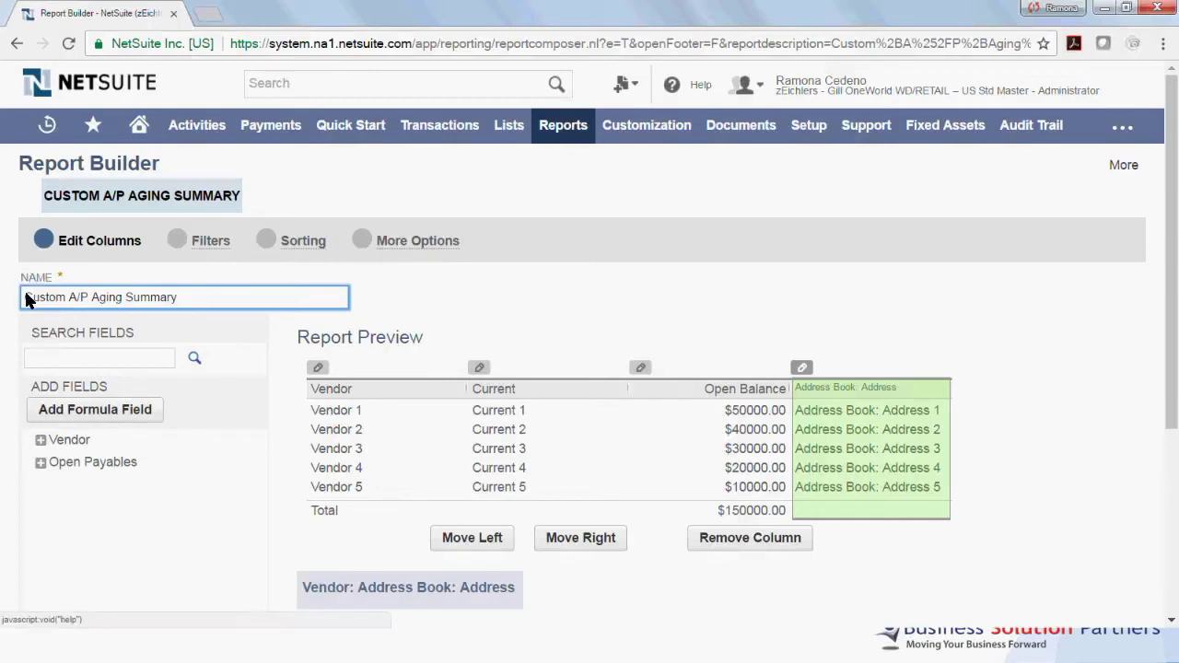
Rename the report from 'Custom A/P Aging Summary' to 'A/P Aging Summary with vendor address'
drag(26, 304, 64, 302)
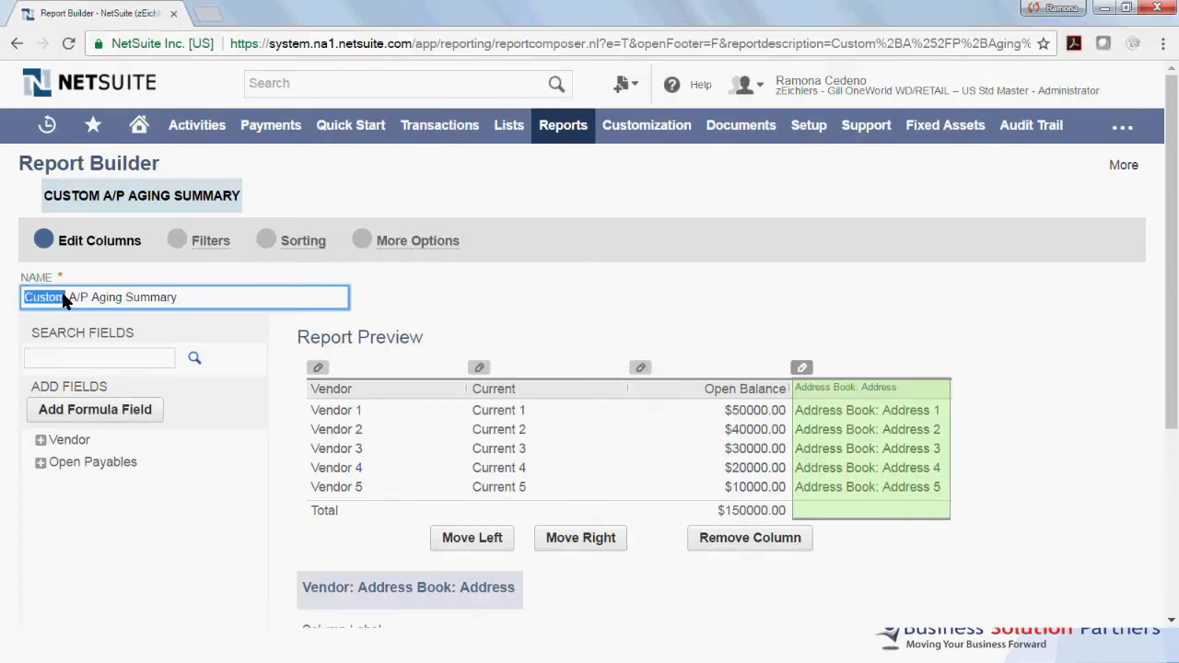
key(BackSpace)
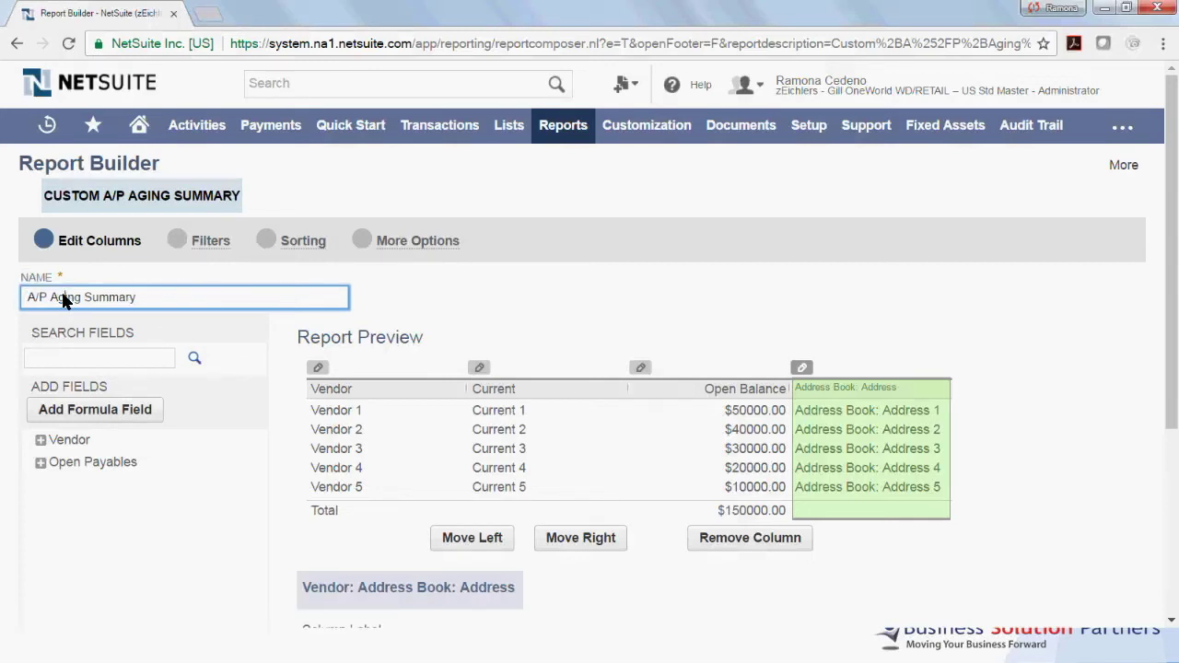
drag(63, 300, 152, 312)
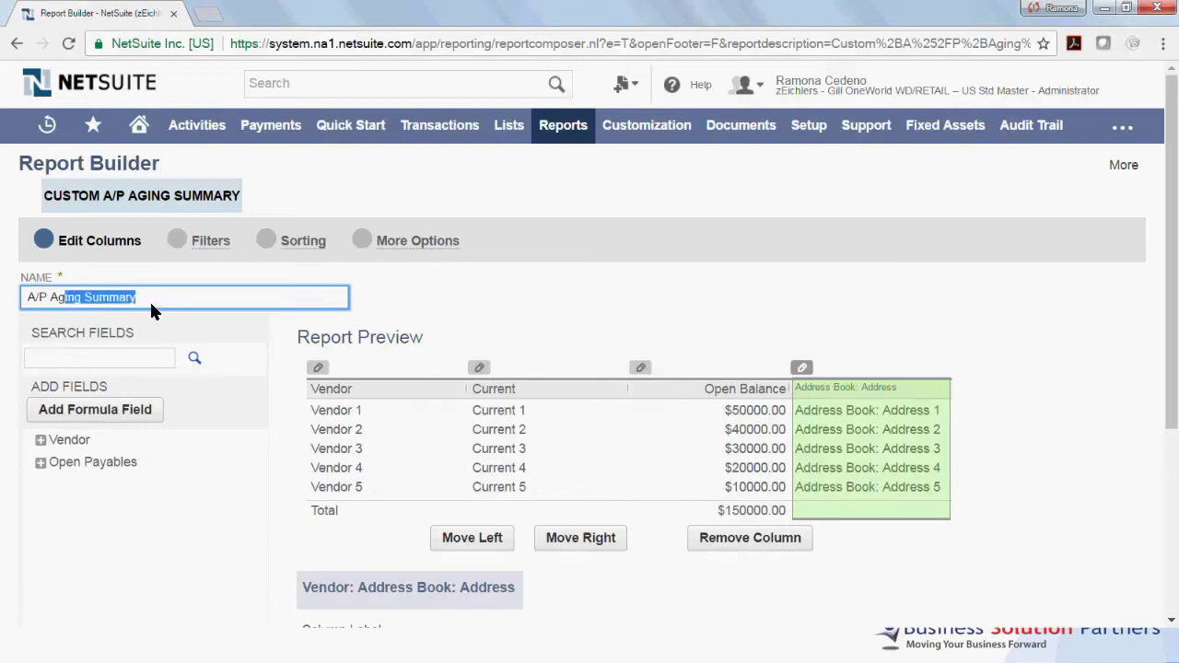
click(151, 304)
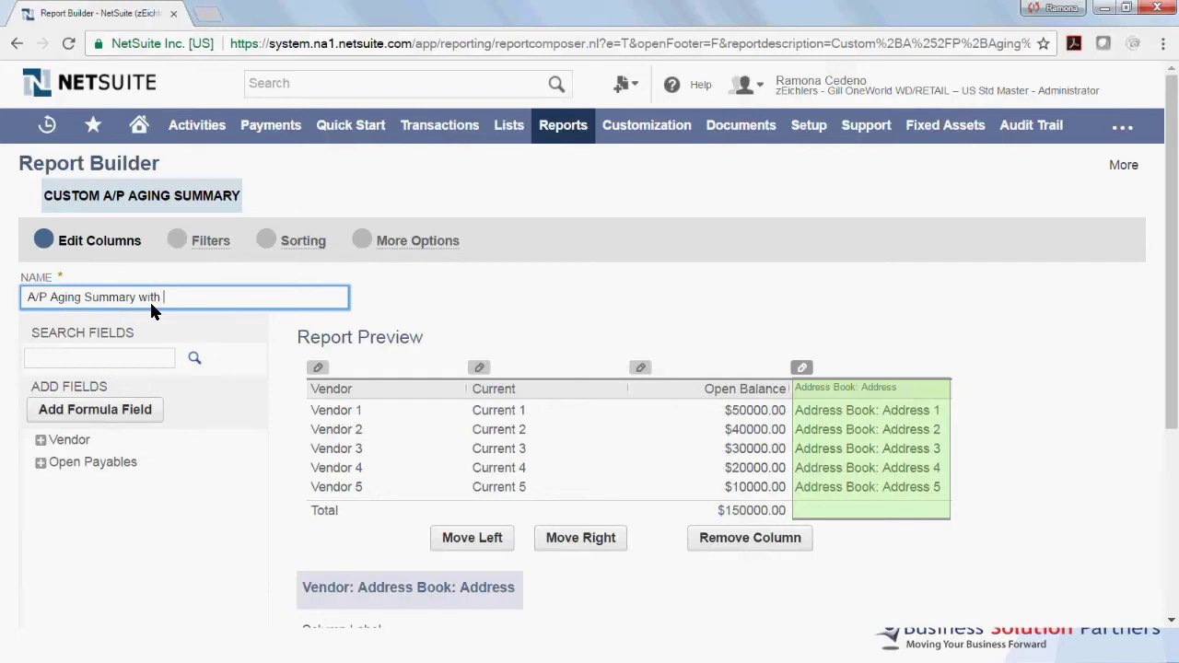
text(with vendor address)
drag(1166, 266, 1170, 589)
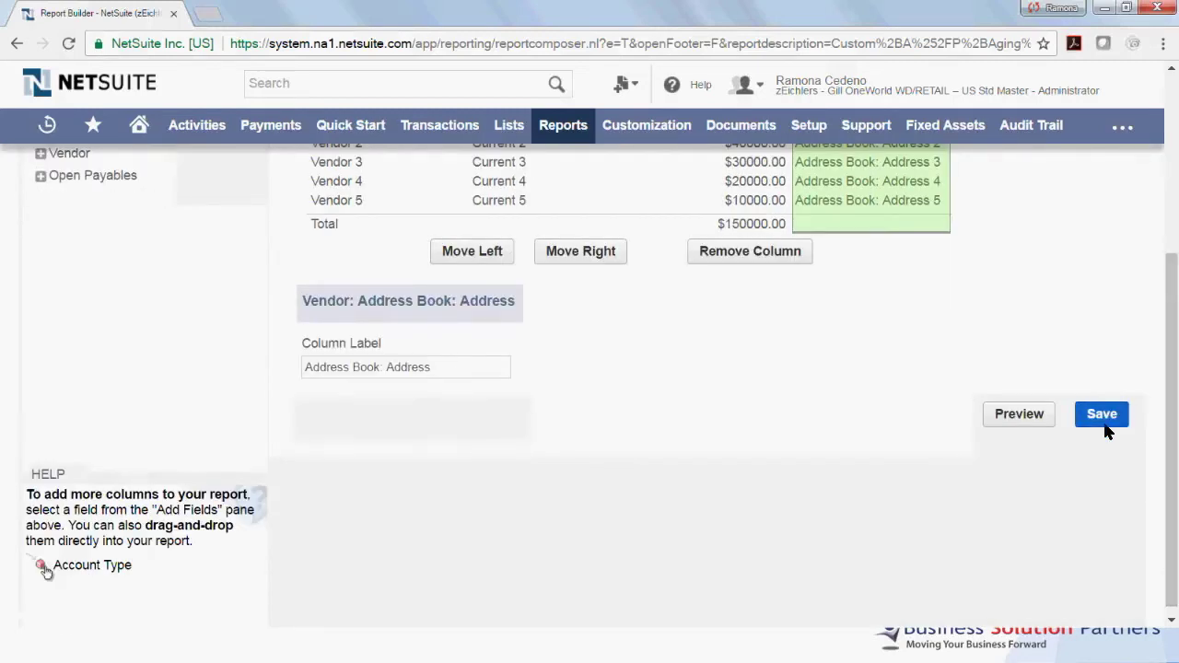
mouse_move(565, 137)
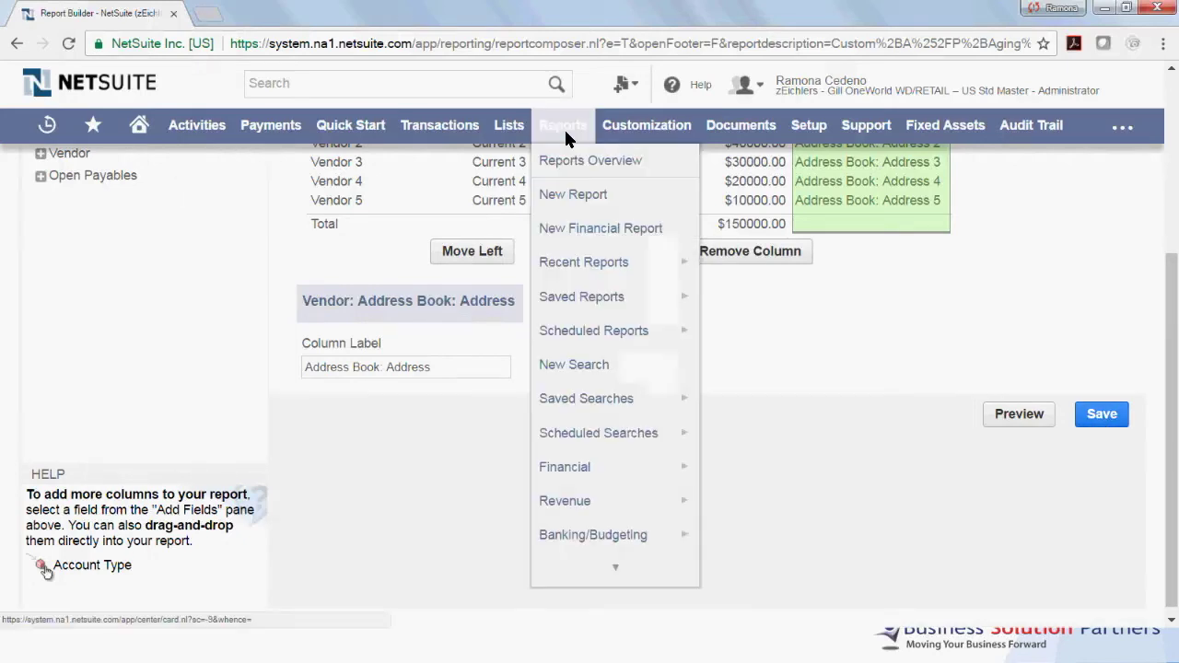
mouse_move(585, 304)
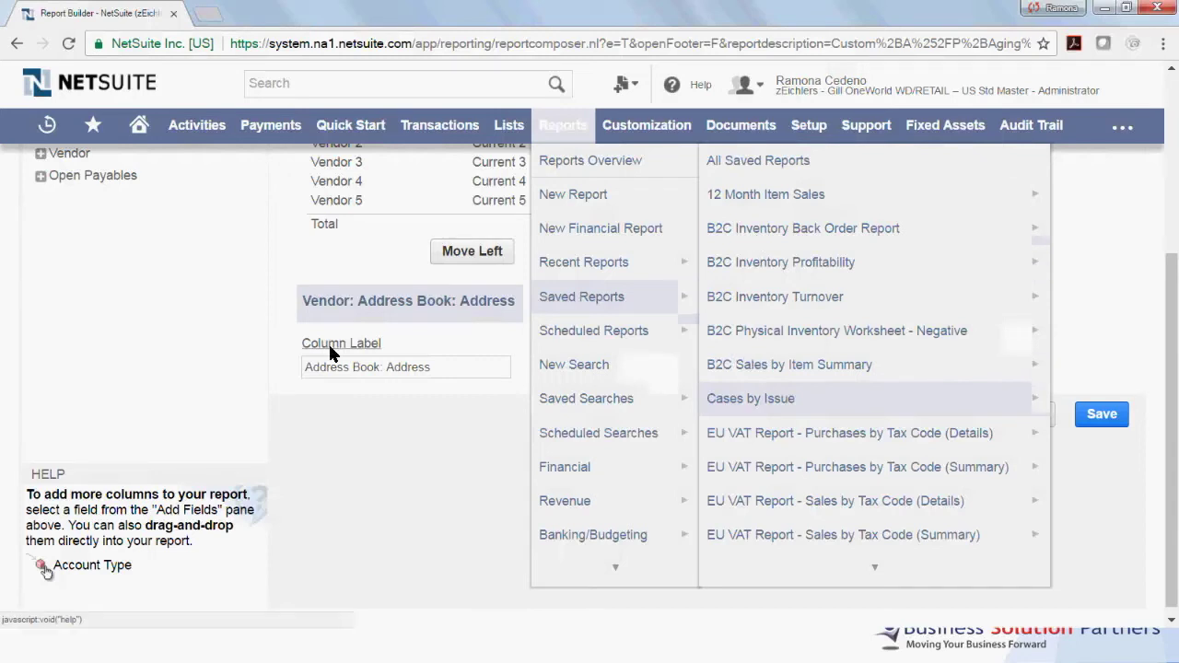
scroll(166, 203, up, 3)
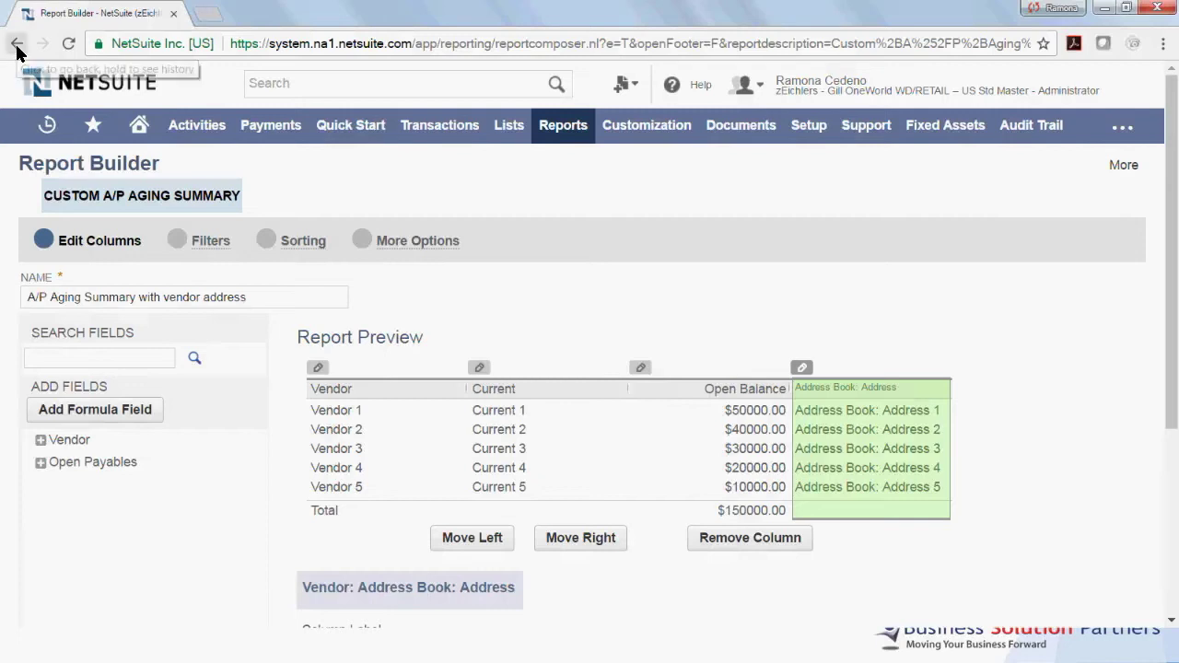
Leave Report Builder without saving and export the report results to an Excel .xls file
click(17, 48)
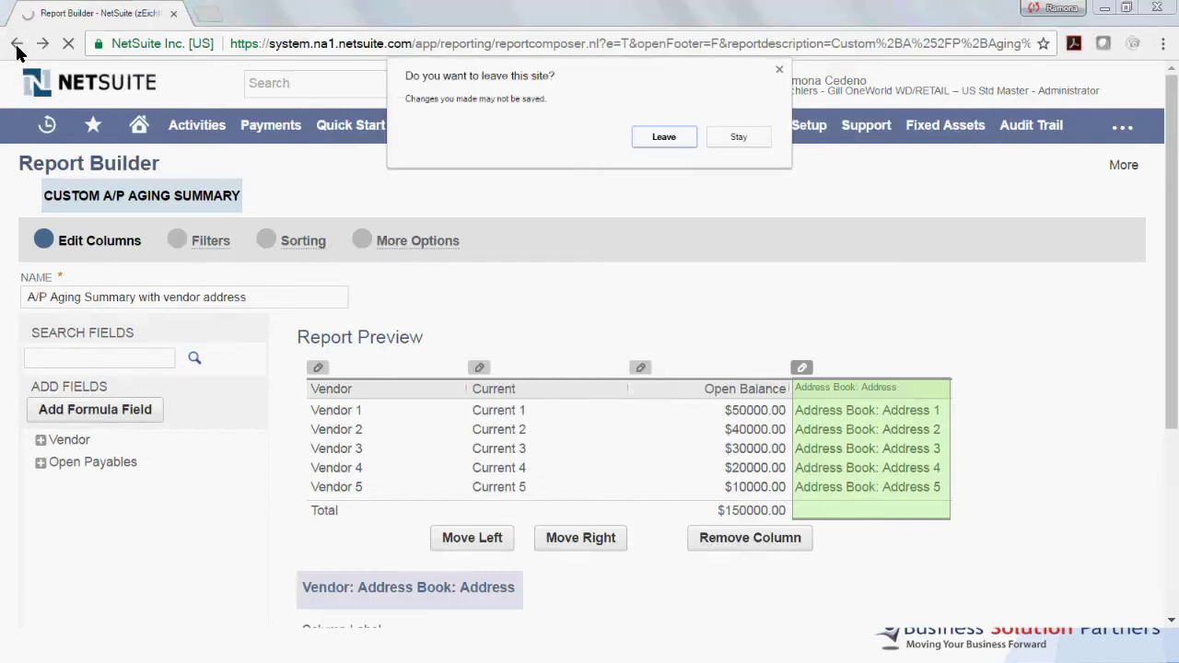
click(671, 136)
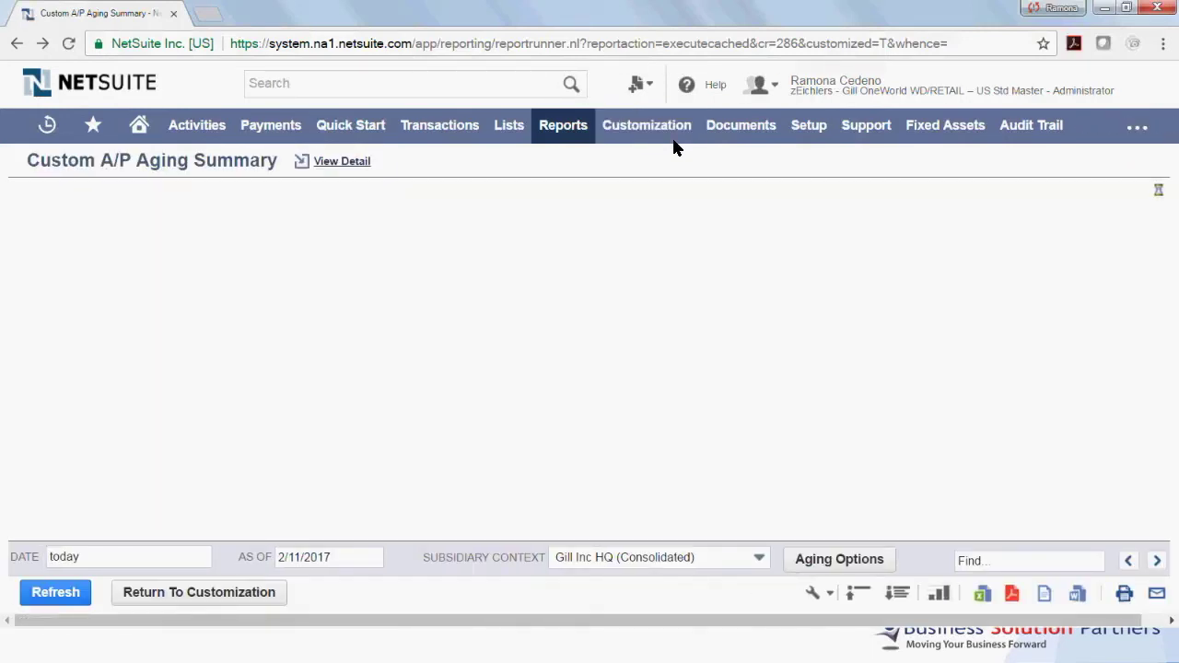
mouse_move(809, 129)
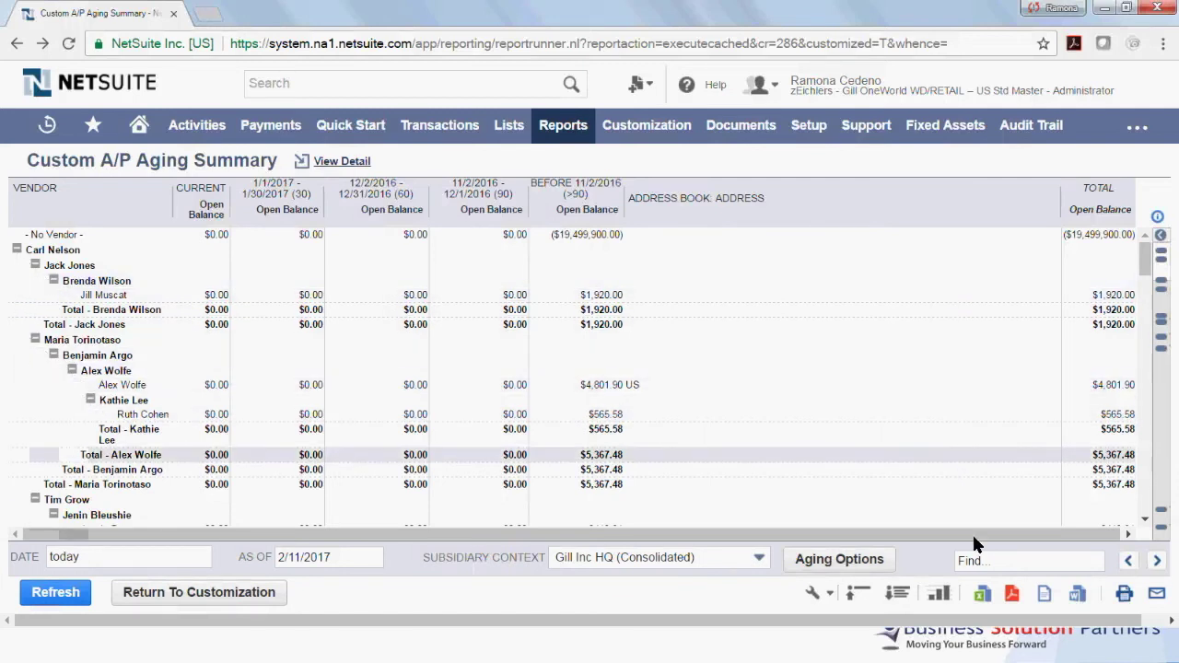
click(983, 594)
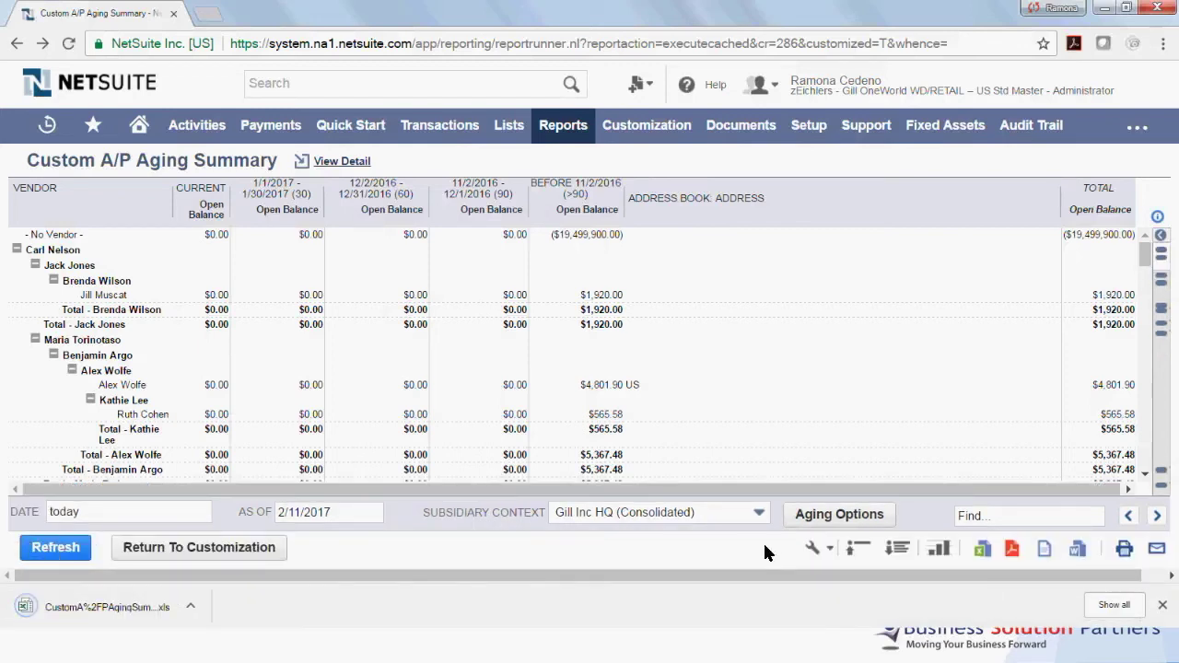